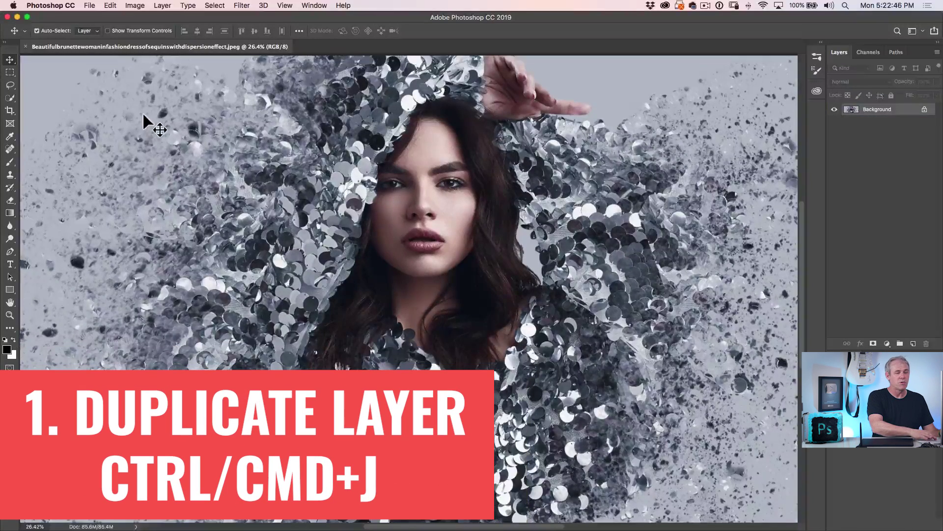
# Step: Duplicate the Background layer as Layer 1 and make Layer 1 the active layer
pyautogui.press('super+j')
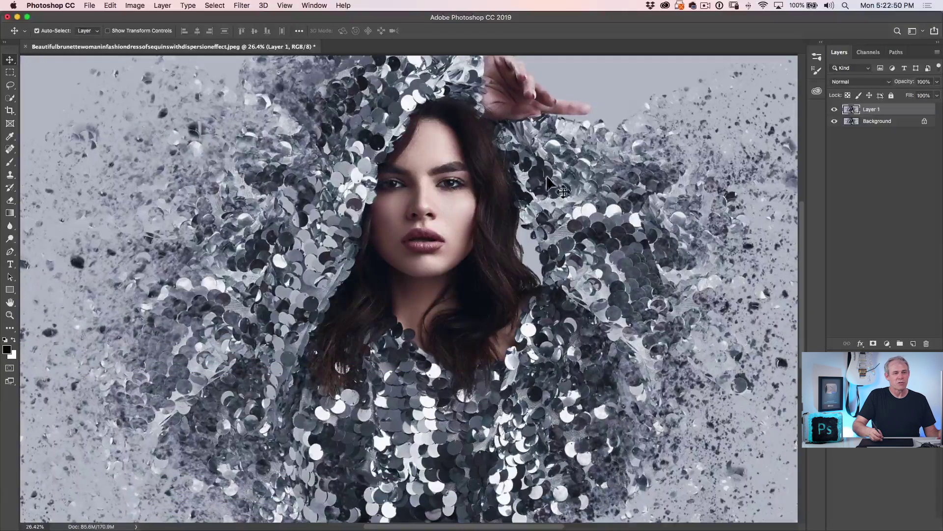
pyautogui.moveTo(891, 239); pyautogui.dragTo(909, 325)
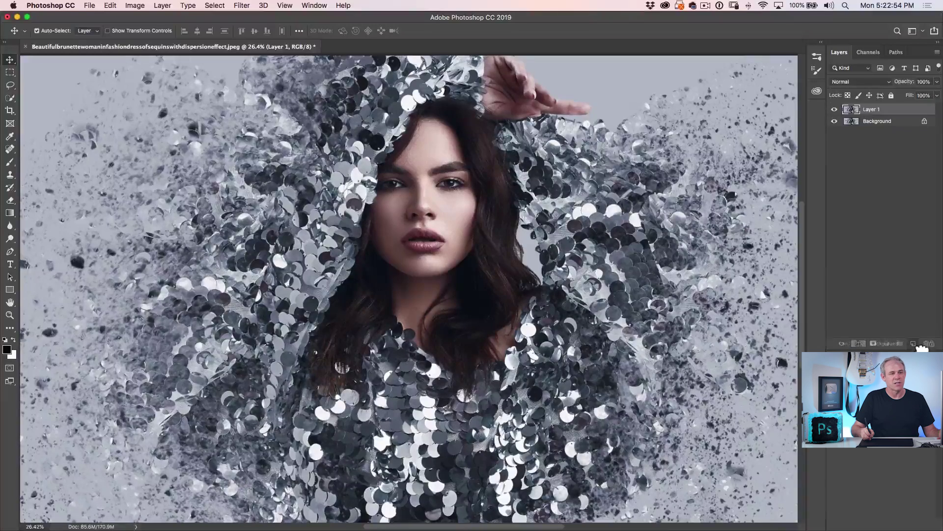
pyautogui.moveTo(879, 212); pyautogui.dragTo(867, 179)
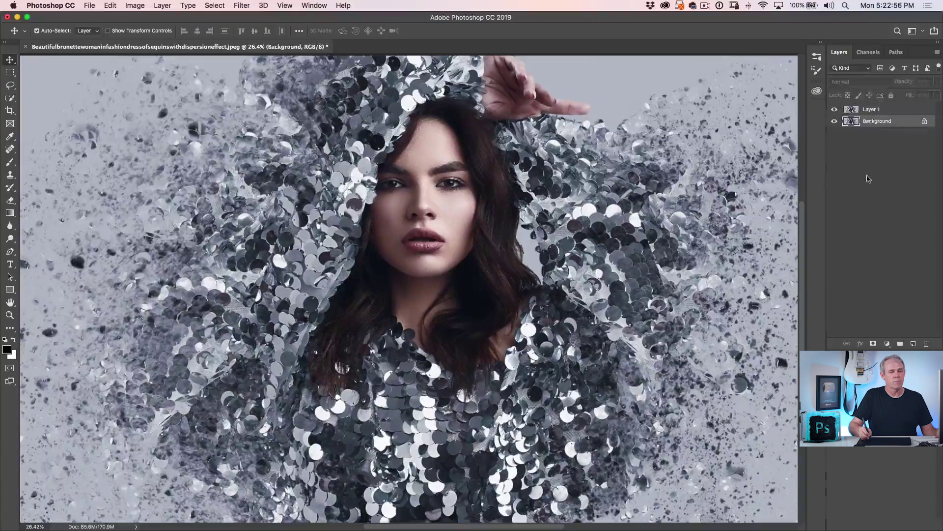
pyautogui.click(875, 111)
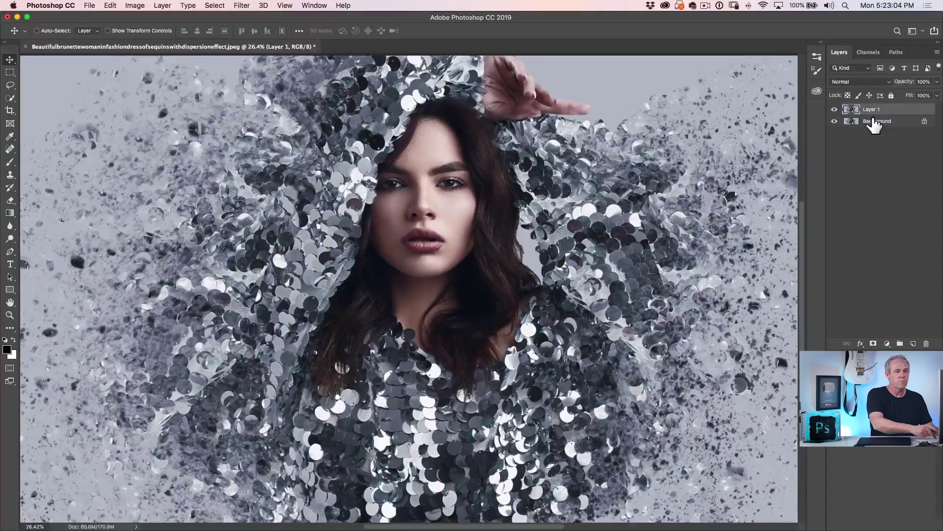
# Step: Desaturate Layer 1 to grayscale and duplicate it as Layer 1 copy
pyautogui.press('super+shift+u')
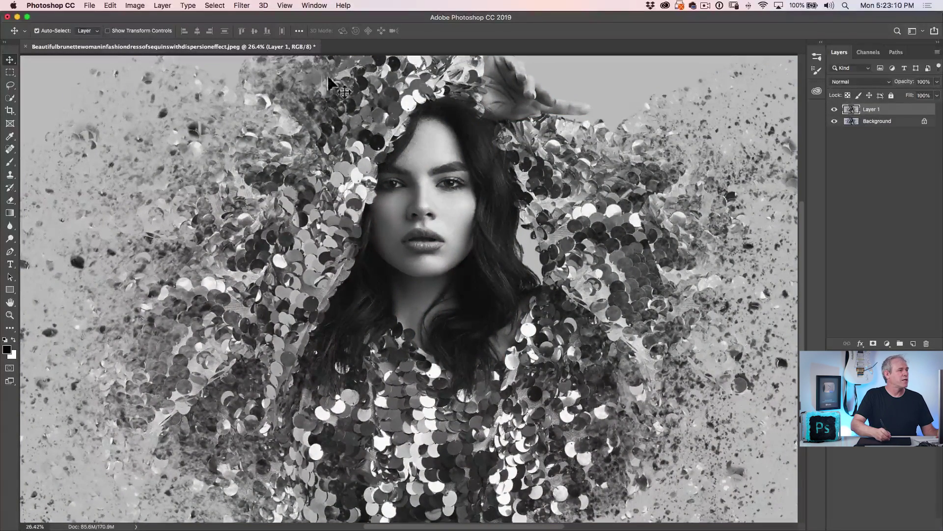
pyautogui.click(135, 6)
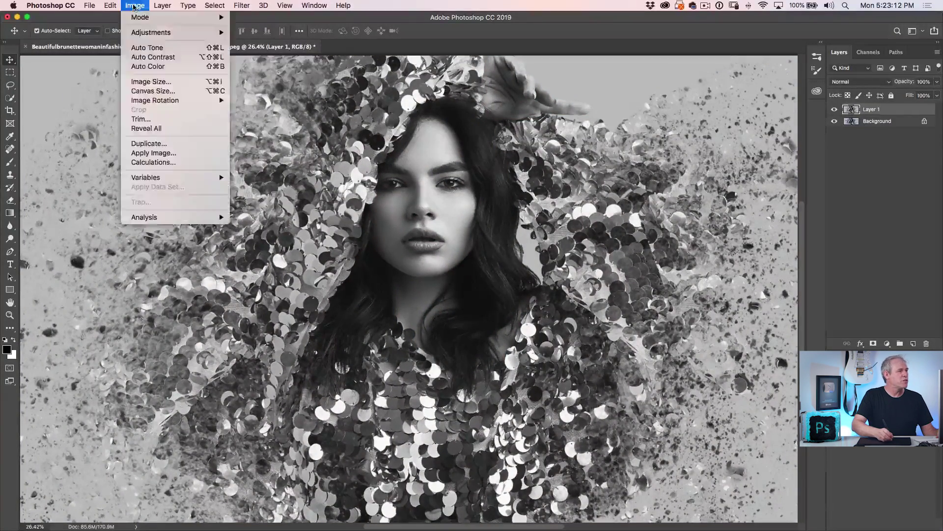
pyautogui.moveTo(189, 33)
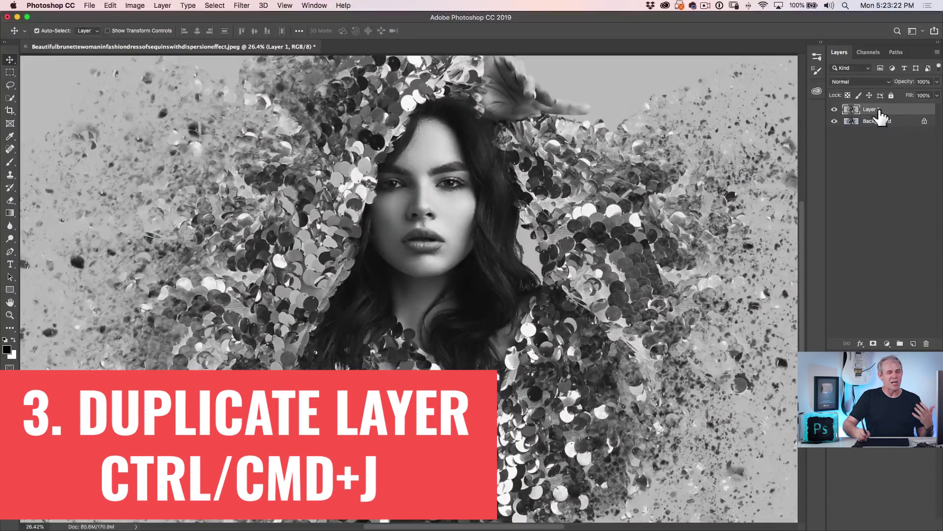
pyautogui.moveTo(880, 117); pyautogui.dragTo(913, 343)
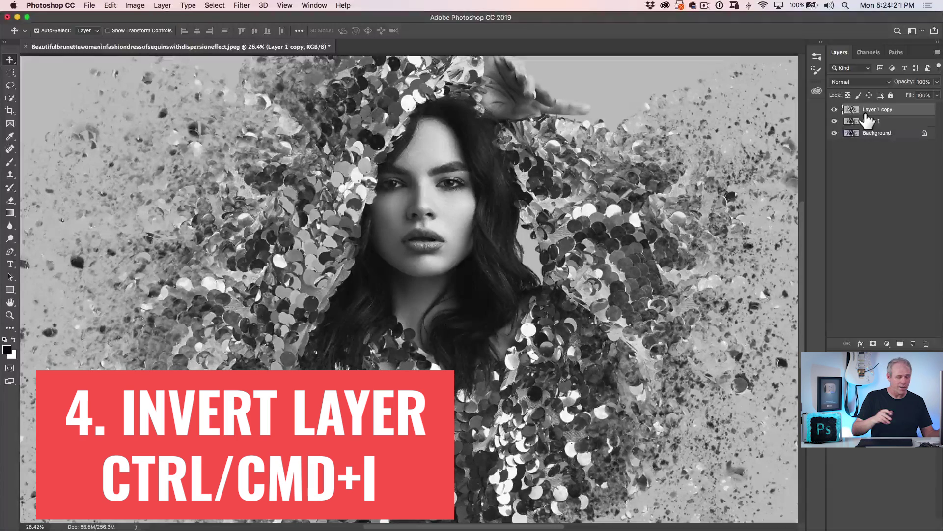
# Step: Invert Layer 1 copy to a negative and set its blend mode to Color Dodge
pyautogui.press('super+i')
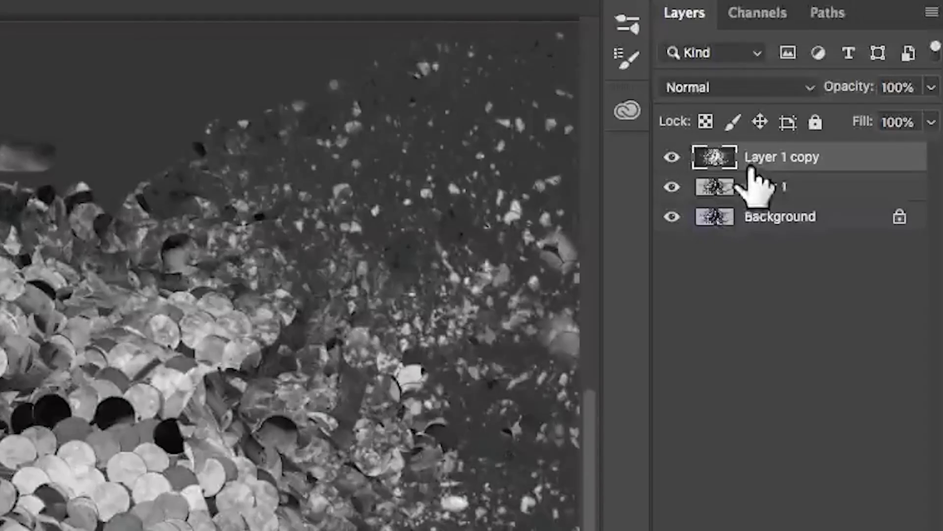
pyautogui.click(757, 88)
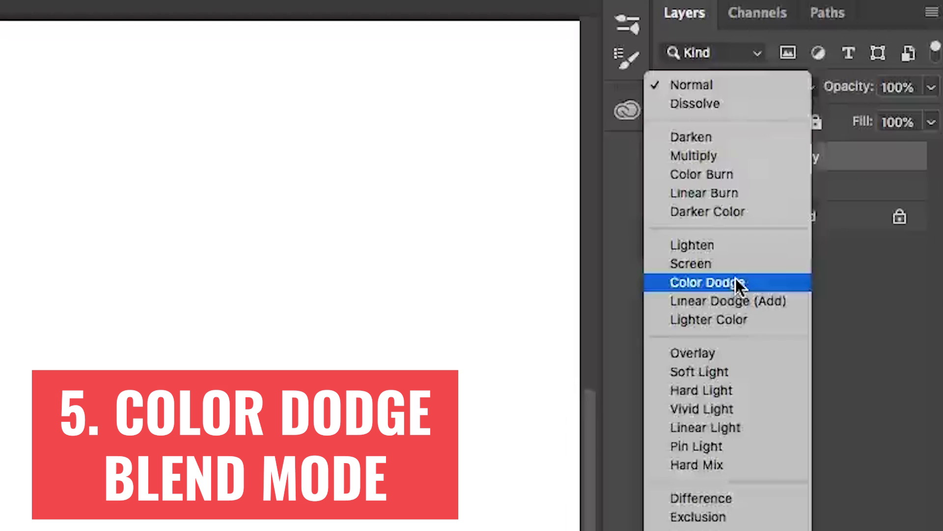
pyautogui.click(738, 282)
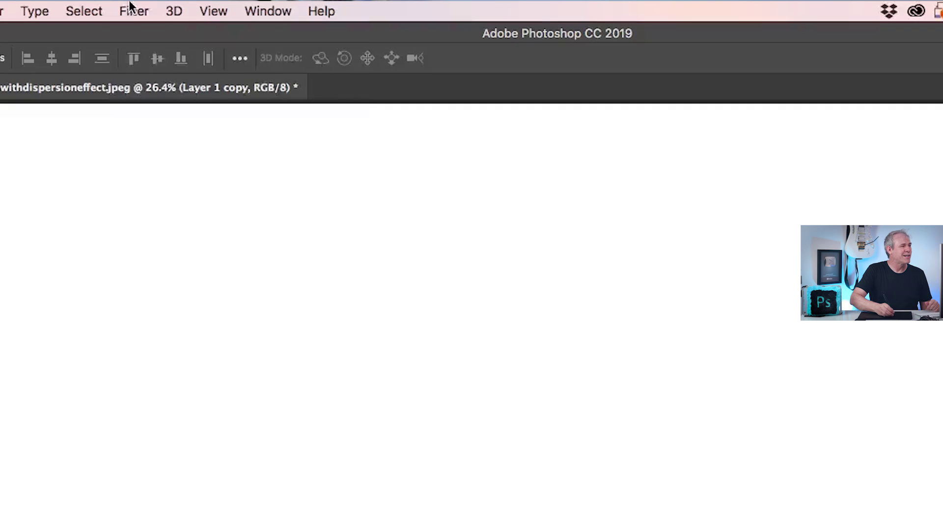
# Step: Apply a Gaussian Blur of about 10.1 pixels to Layer 1 copy
pyautogui.click(132, 11)
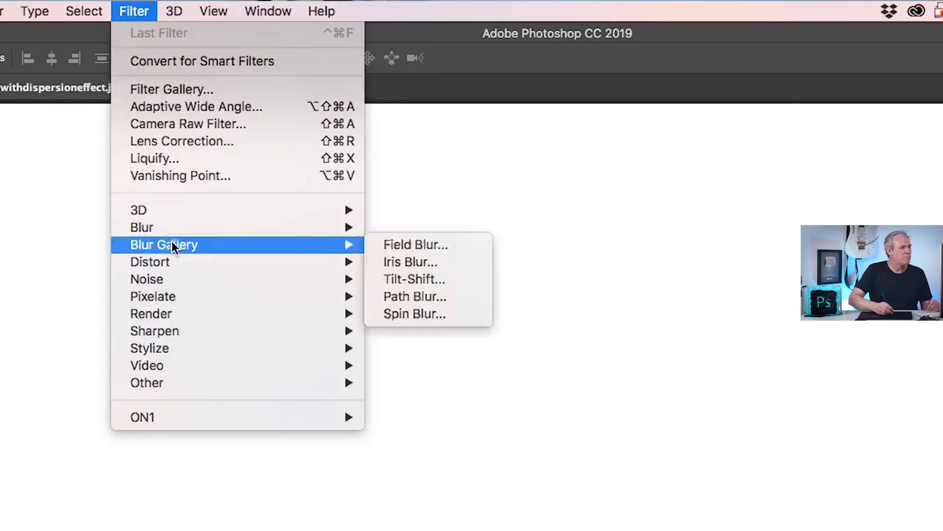
pyautogui.moveTo(172, 228)
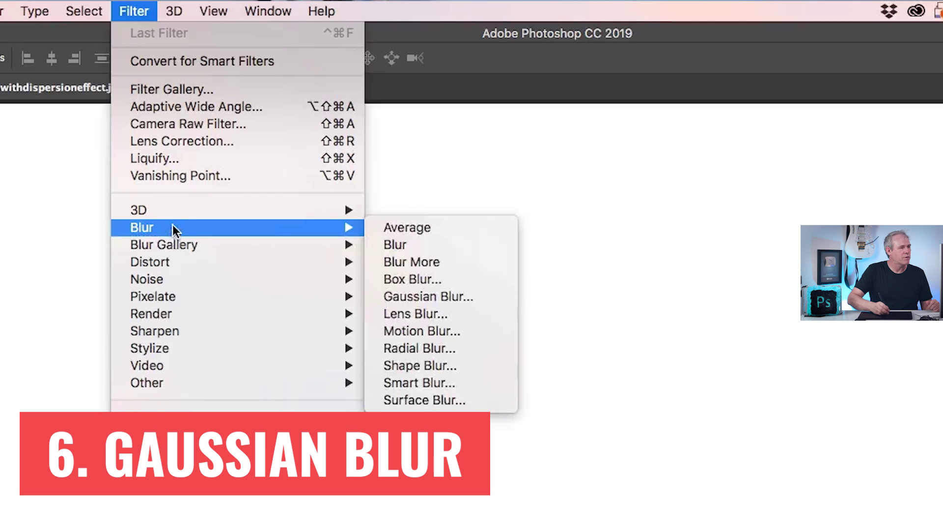
pyautogui.click(445, 296)
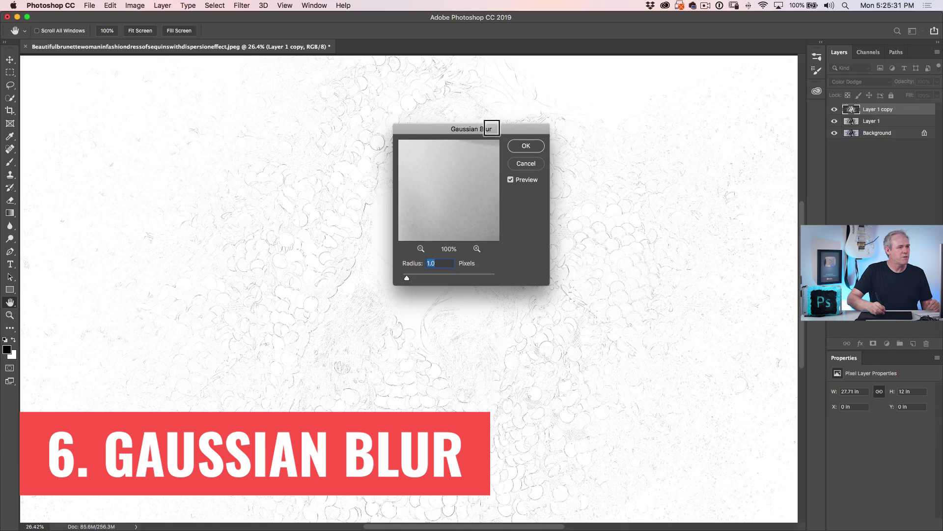
pyautogui.moveTo(489, 135); pyautogui.dragTo(691, 72)
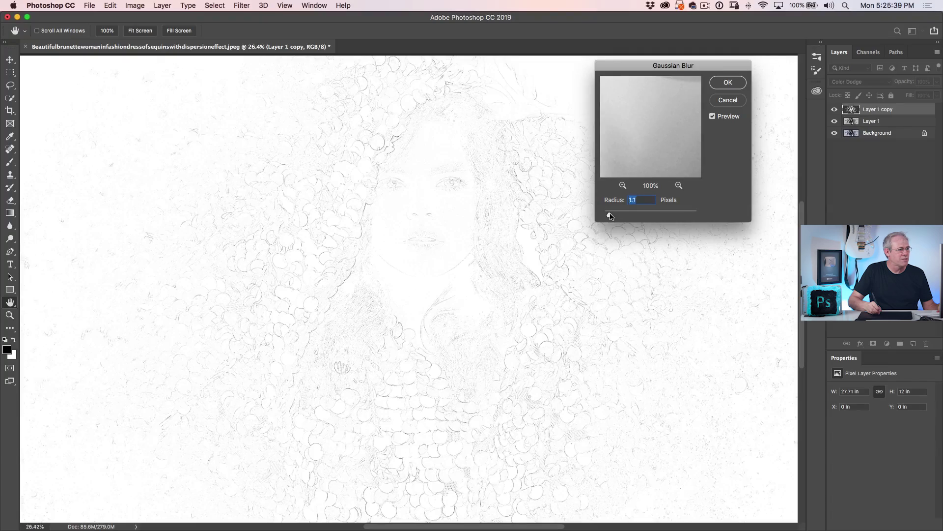
pyautogui.moveTo(615, 216); pyautogui.dragTo(627, 218)
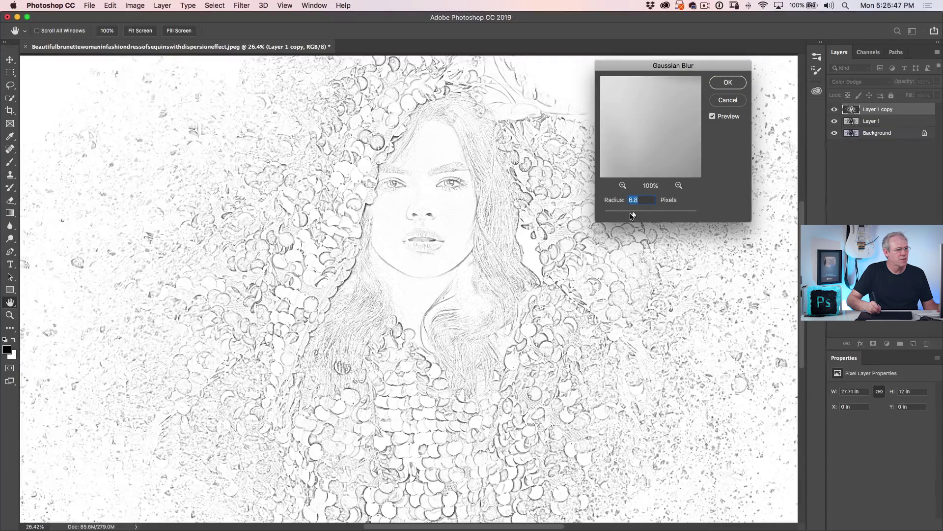
pyautogui.moveTo(642, 216); pyautogui.dragTo(639, 219)
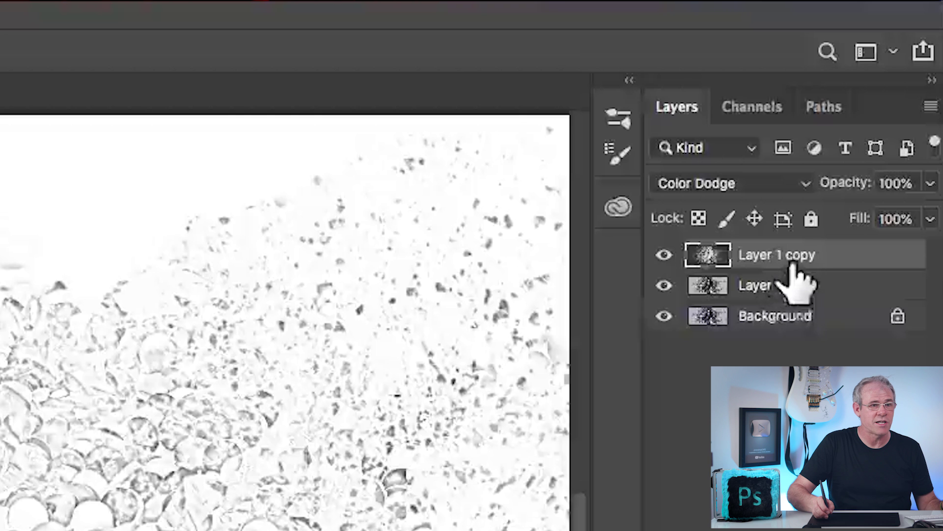
# Step: Group Layer 1 and Layer 1 copy into Group 1, duplicate it, and expand Group 1 copy
pyautogui.keyDown('shift'); pyautogui.click(792, 290); pyautogui.keyUp('shift')
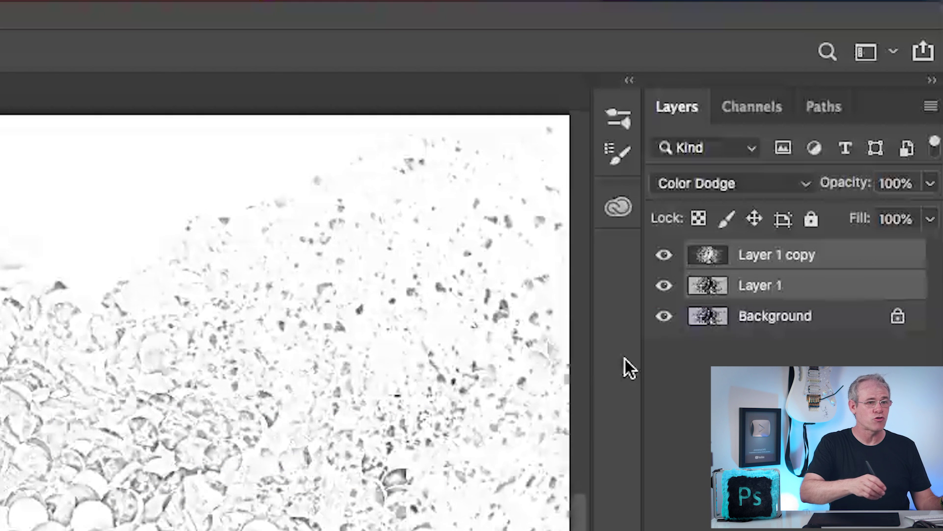
pyautogui.hotkey('ctrl', 'g')
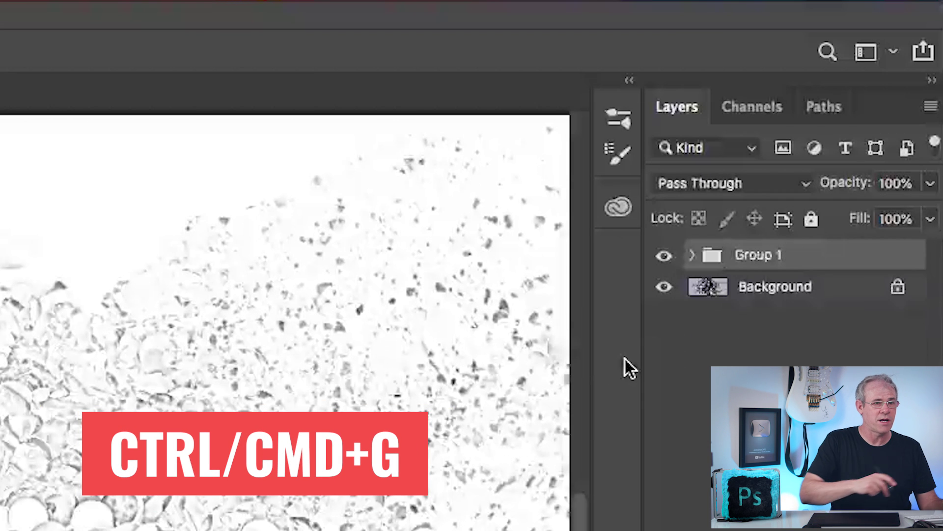
pyautogui.click(692, 254)
pyautogui.click(693, 254)
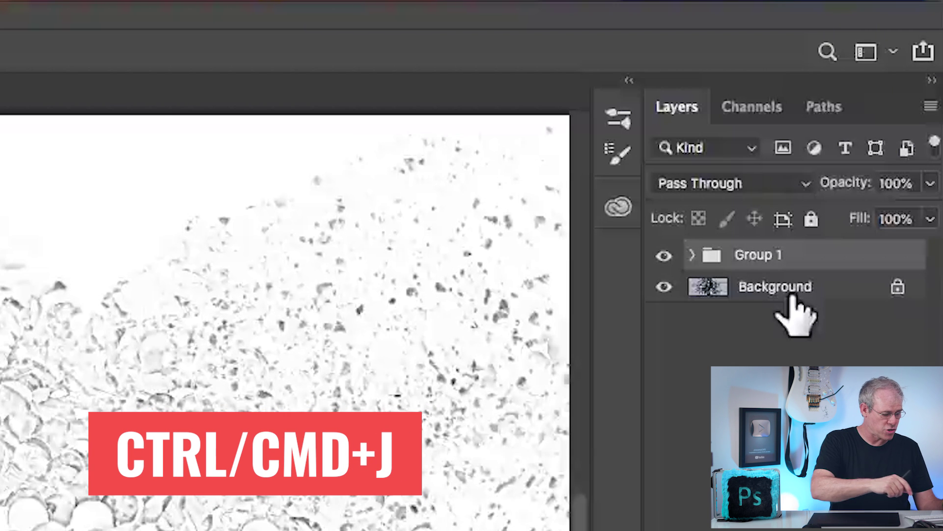
pyautogui.hotkey('ctrl', 'j')
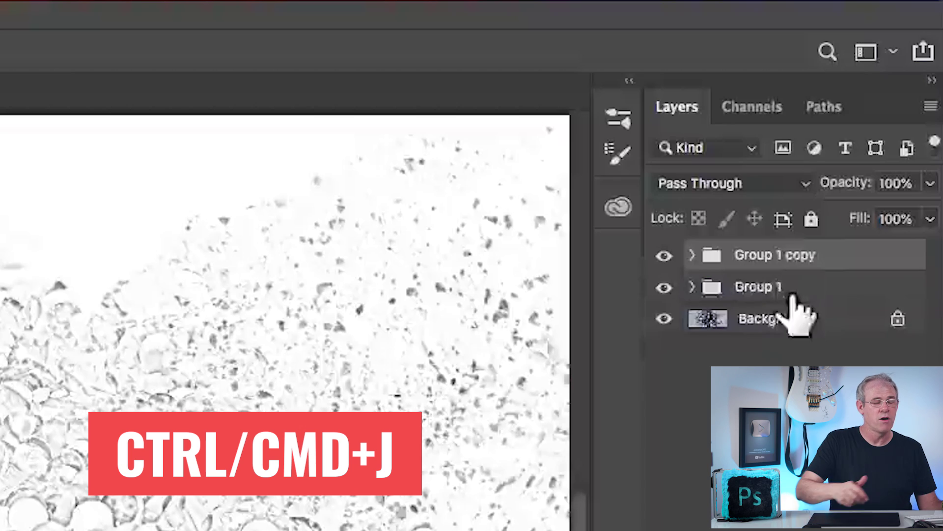
pyautogui.click(692, 255)
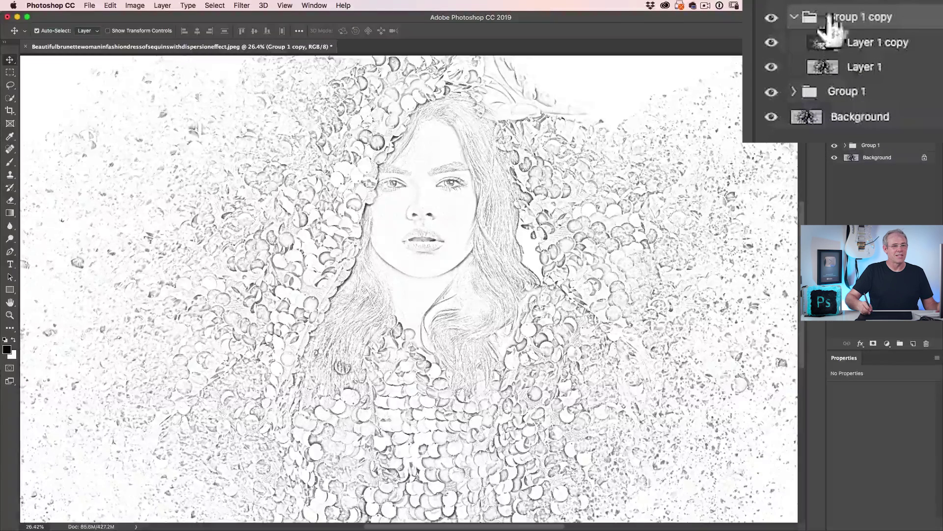
# Step: Blur Layer 1 copy in Group 1 copy with a 41.6-pixel Gaussian Blur
pyautogui.click(891, 49)
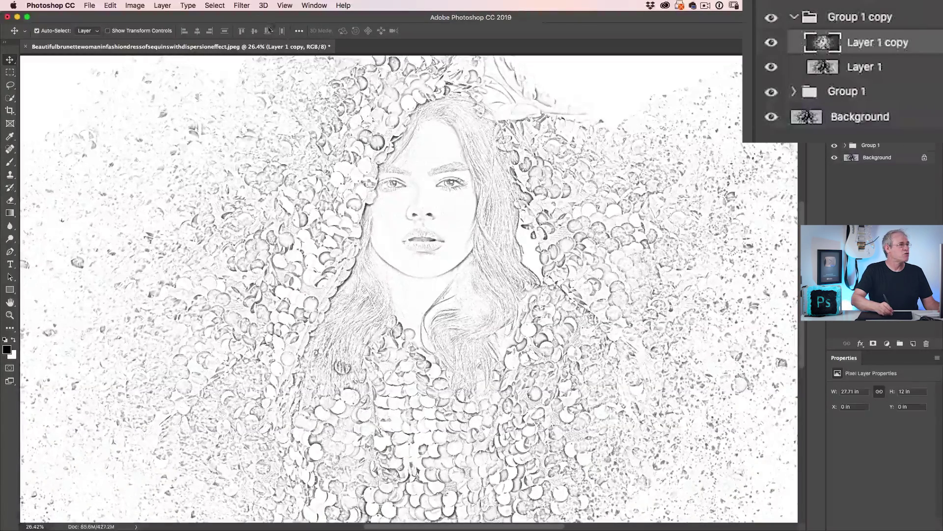
pyautogui.click(242, 5)
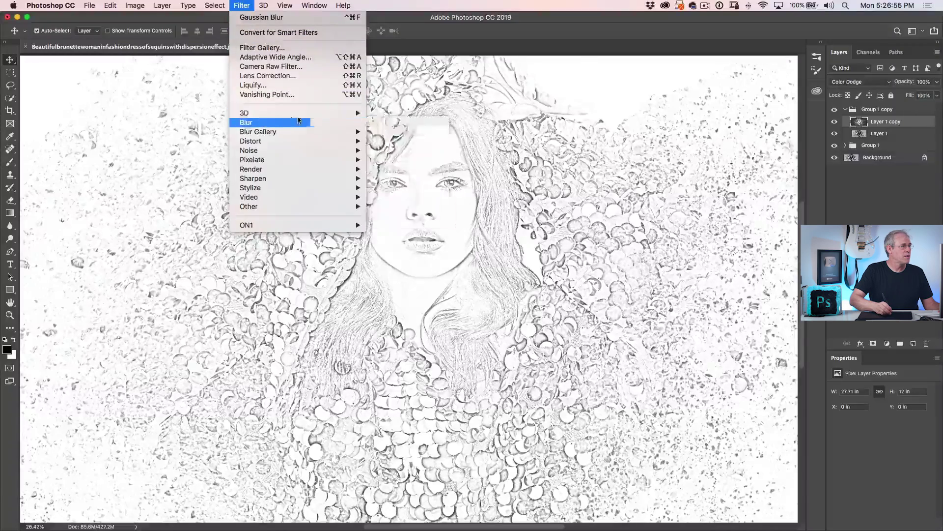
pyautogui.moveTo(318, 124)
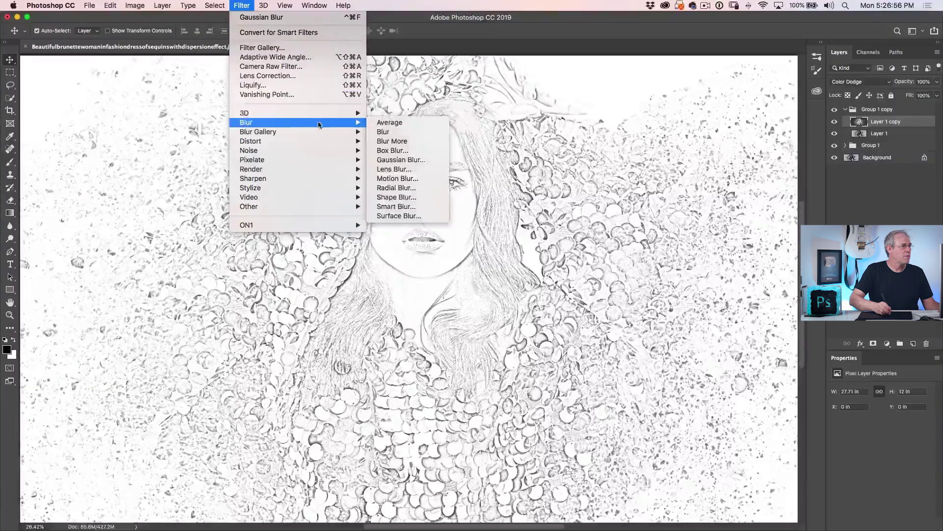
pyautogui.click(407, 160)
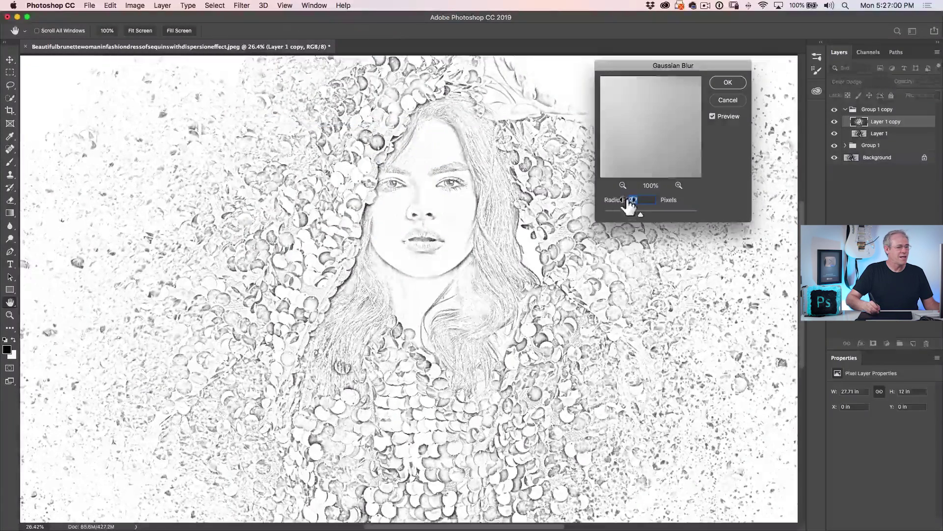
pyautogui.moveTo(645, 215); pyautogui.dragTo(646, 215)
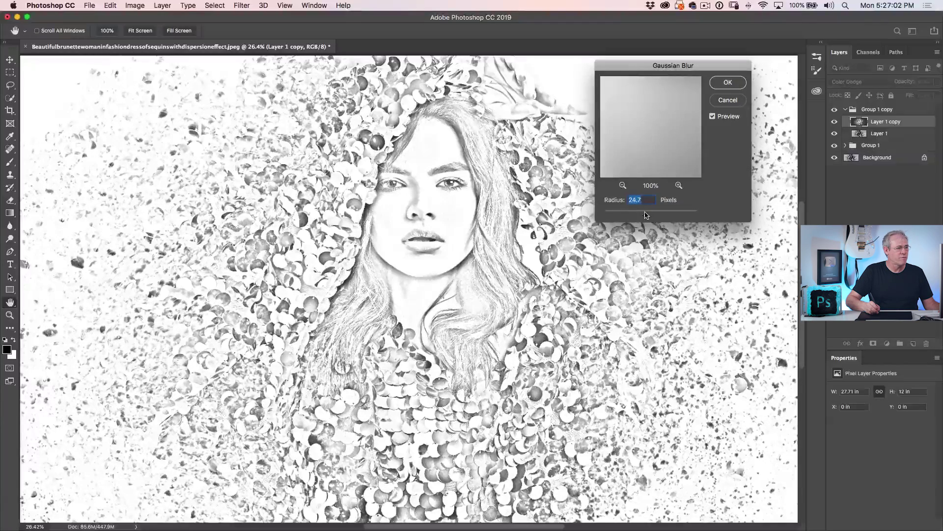
pyautogui.moveTo(646, 216); pyautogui.dragTo(644, 217)
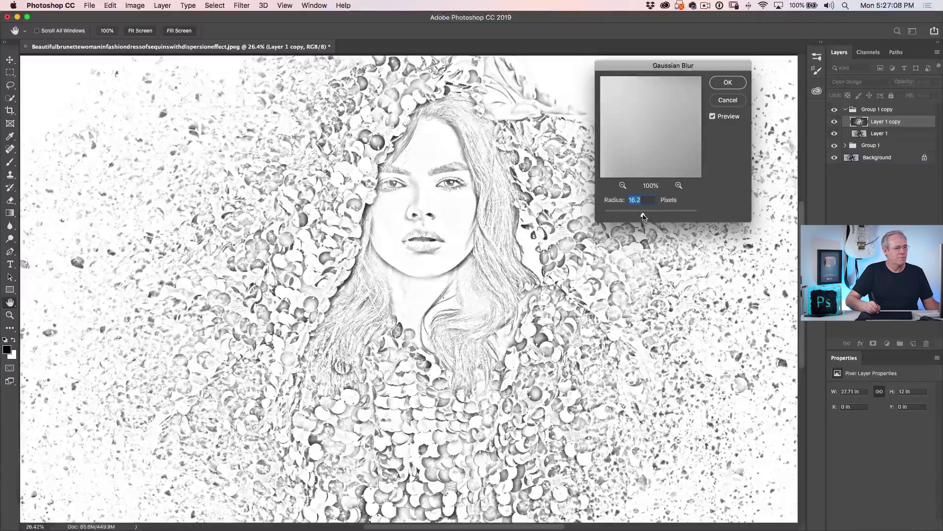
pyautogui.moveTo(655, 216); pyautogui.dragTo(655, 215)
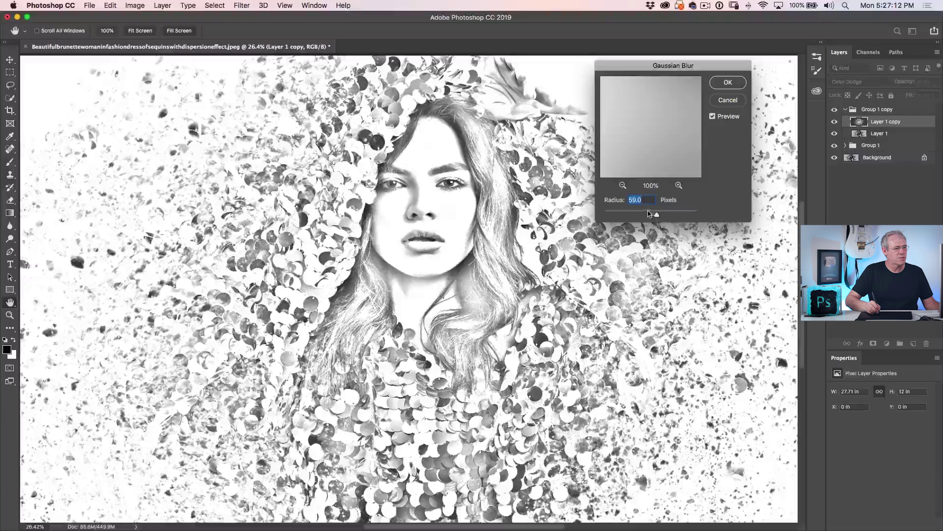
pyautogui.moveTo(650, 217); pyautogui.dragTo(652, 217)
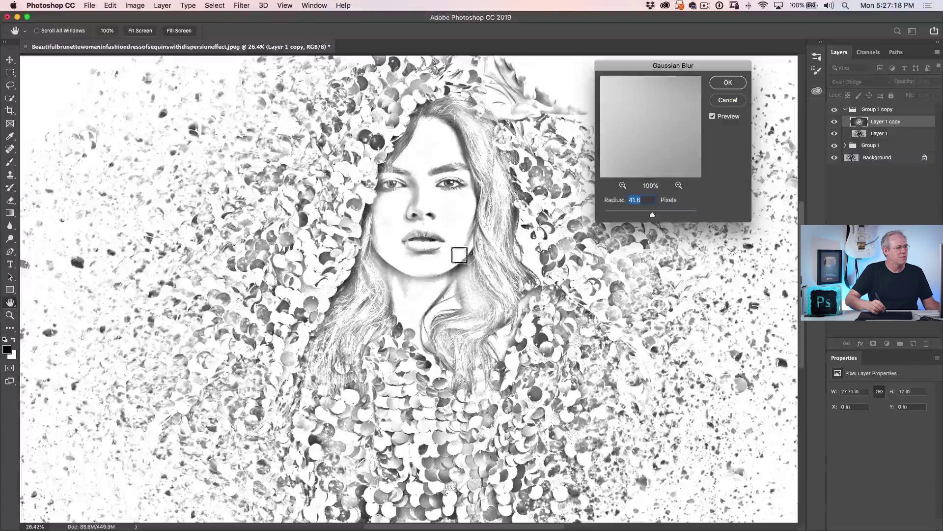
pyautogui.click(728, 83)
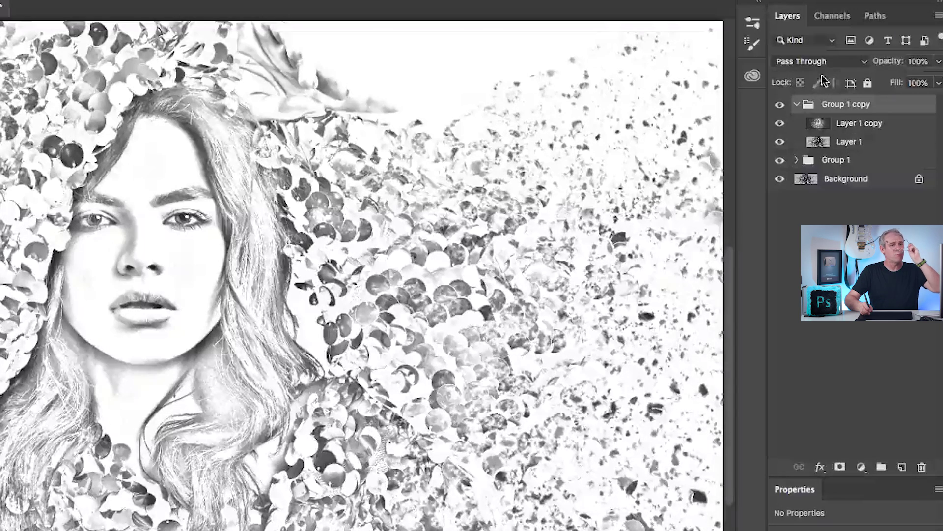
# Step: Set Group 1 copy's blend mode to Darken and hide the Background layer
pyautogui.click(816, 61)
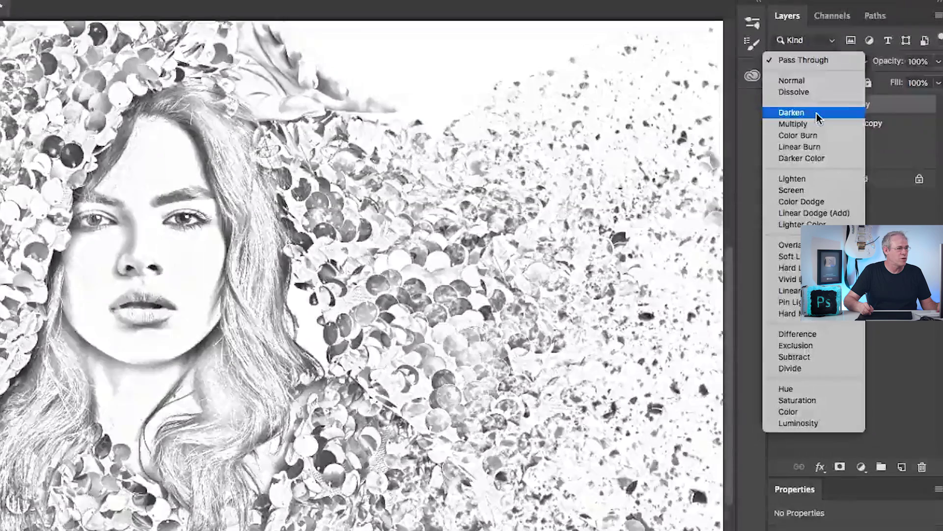
pyautogui.click(816, 114)
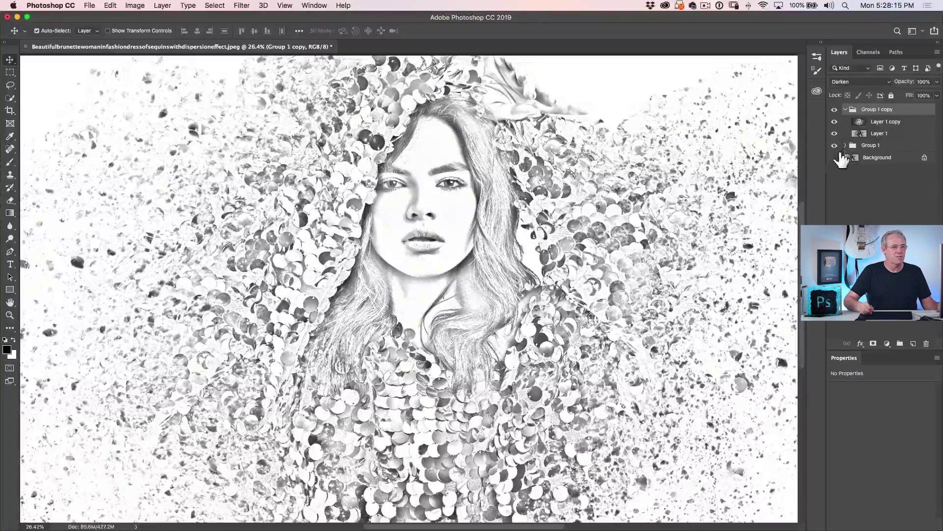
pyautogui.click(834, 158)
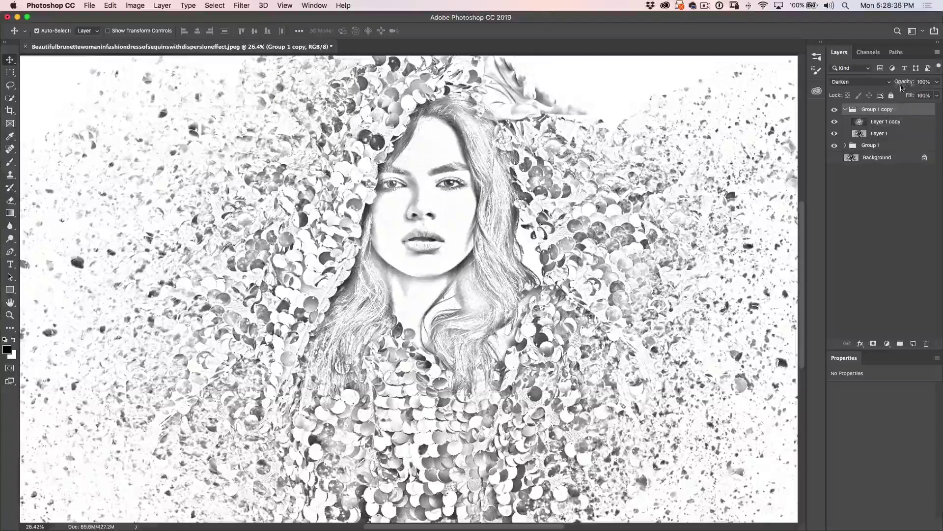
# Step: Lower Group 1 copy to 50% opacity, duplicate it twice, and select Layer 1 copy in Group 1 copy 3
pyautogui.moveTo(908, 88); pyautogui.dragTo(883, 93)
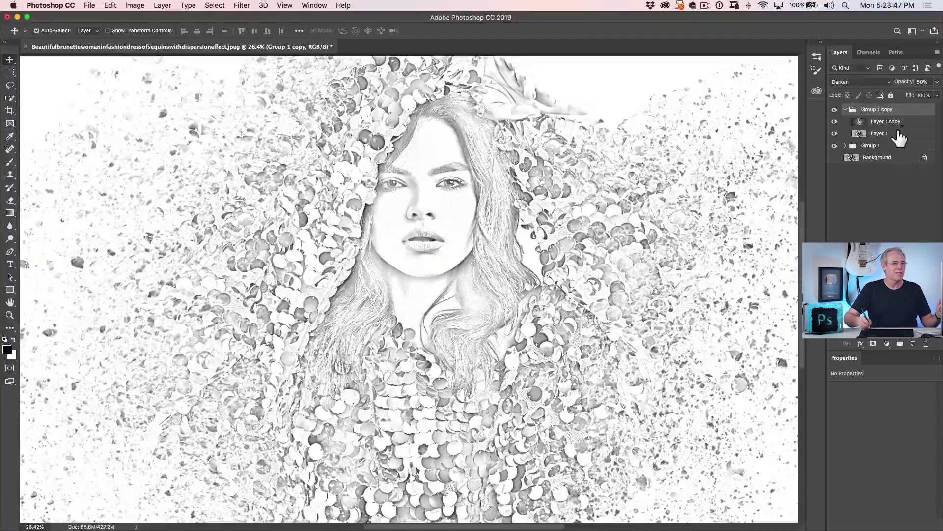
pyautogui.press('super+j')
pyautogui.press('super+j')
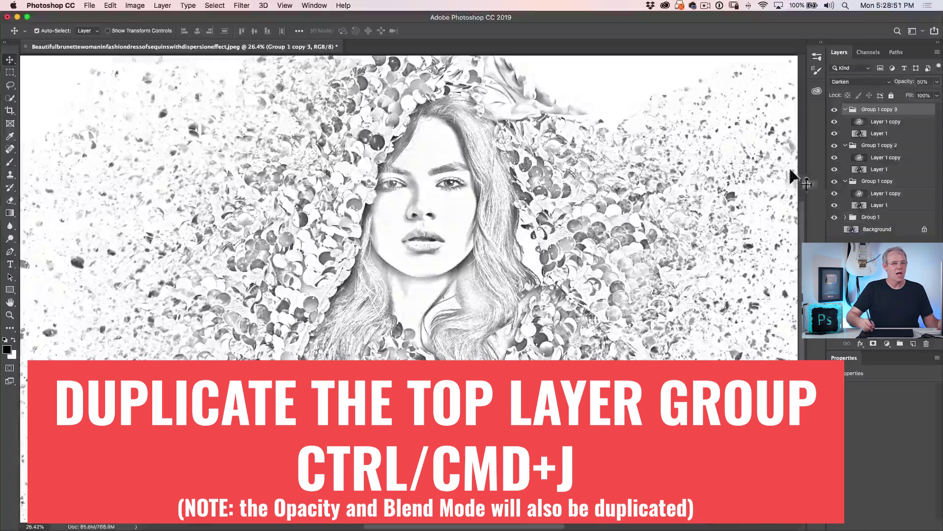
pyautogui.click(890, 123)
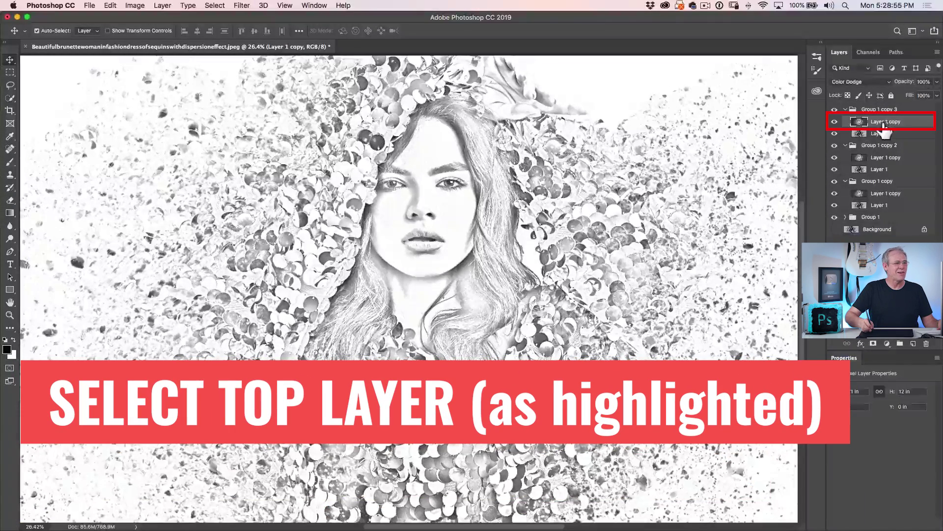
# Step: Preview a 135.4-pixel Gaussian Blur on Layer 1 copy of Group 1 copy 3
pyautogui.click(241, 5)
pyautogui.moveTo(304, 123)
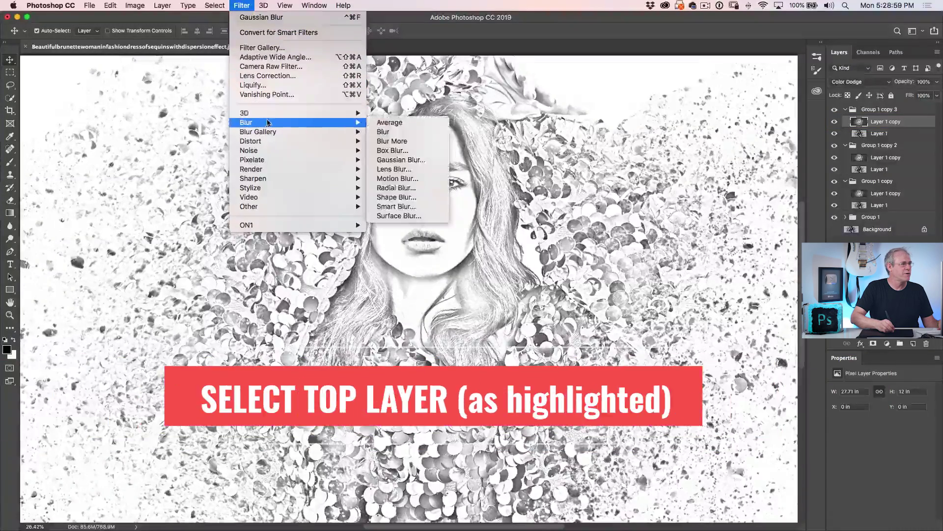
pyautogui.click(401, 160)
pyautogui.moveTo(653, 211); pyautogui.dragTo(668, 219)
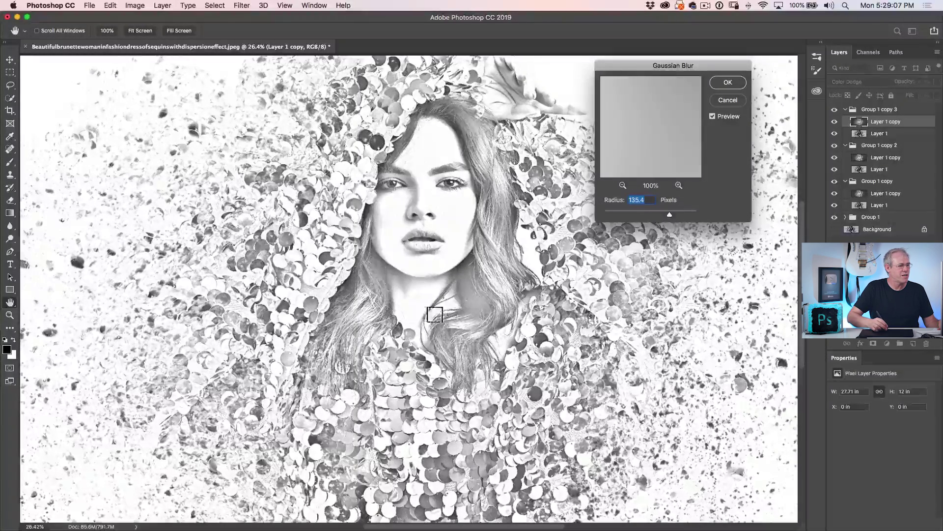